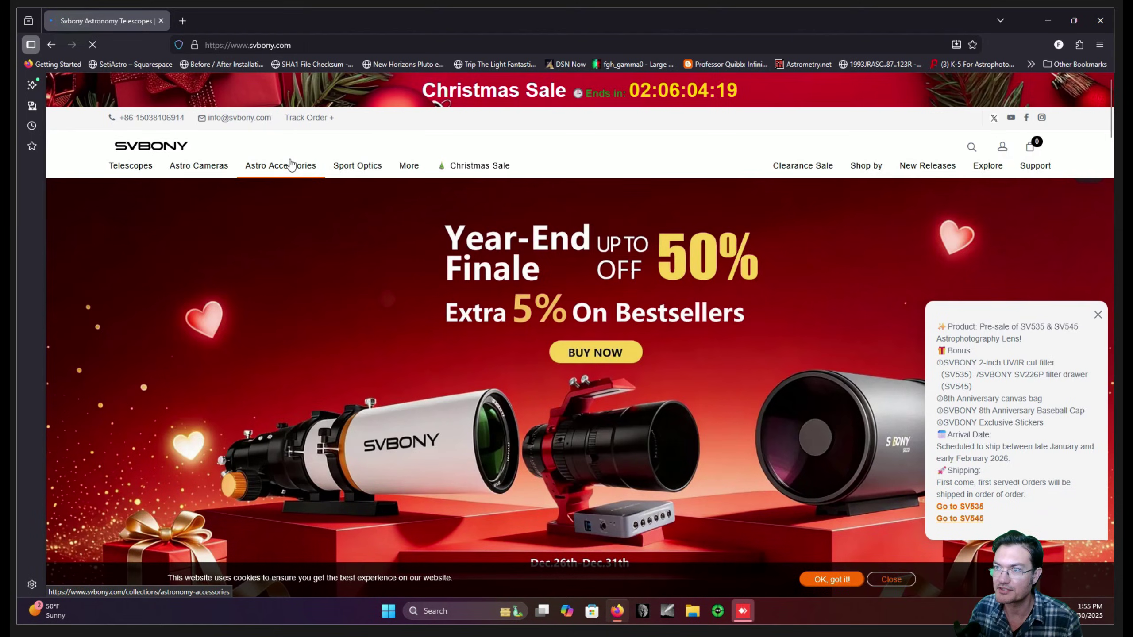
Step: Download the ASCOM driver for the SV241 Pro Astro Power Box from SVBONY's Software-Driver support page and extract the archive
{"action": "mouse_move", "coordinate": [297, 161]}
{"action": "mouse_move", "coordinate": [1034, 170]}
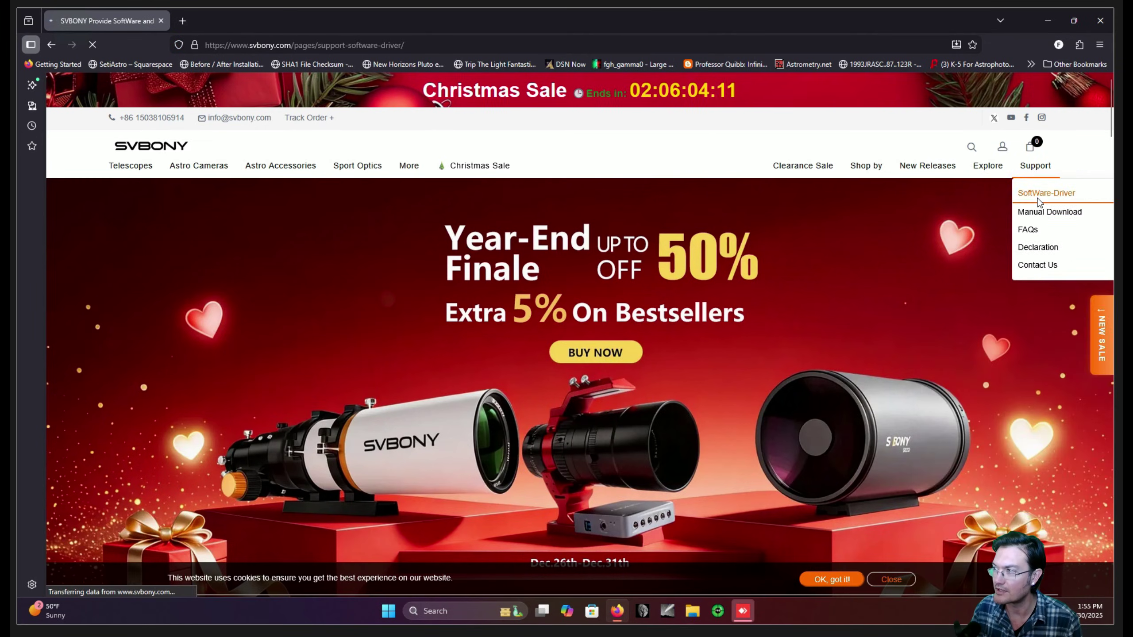
{"action": "left_click", "coordinate": [1046, 193]}
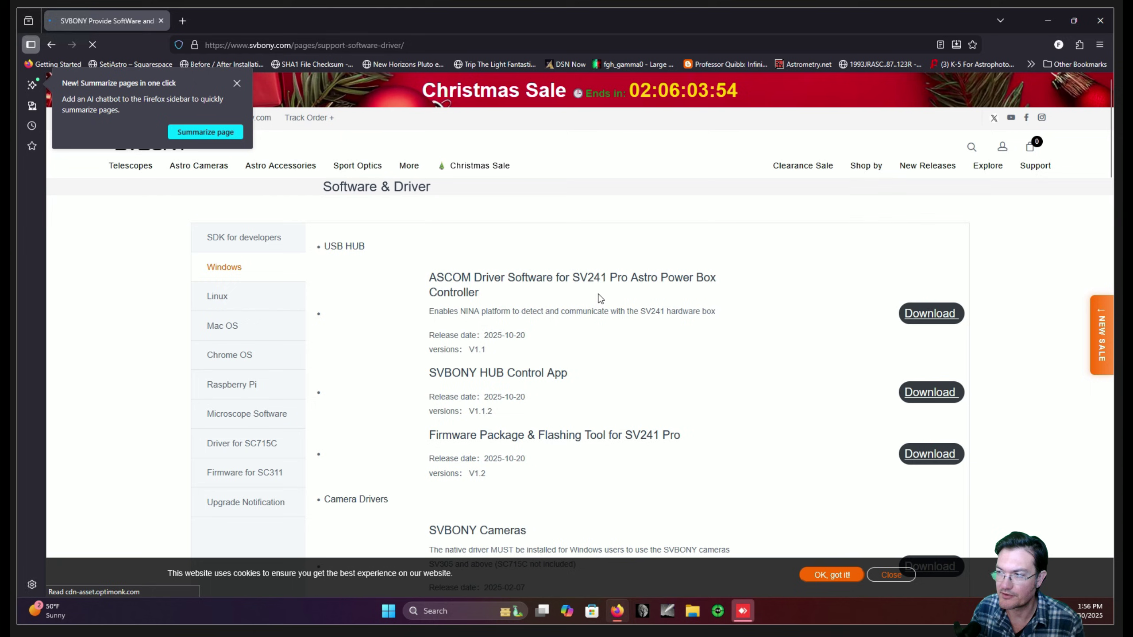
{"action": "left_click", "coordinate": [921, 316]}
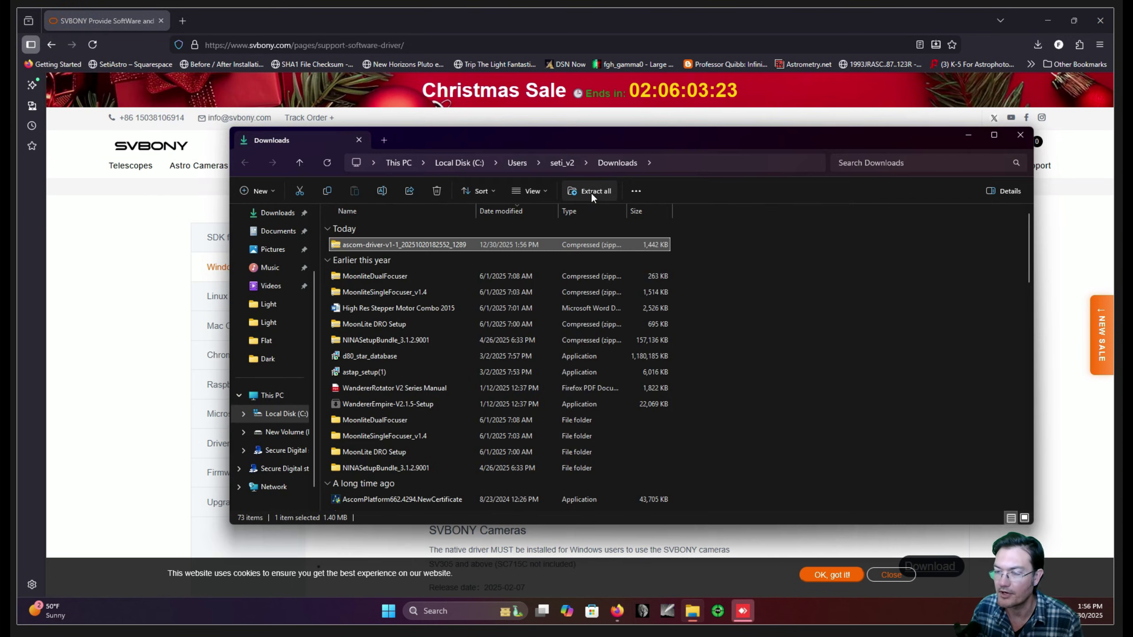
{"action": "left_click", "coordinate": [591, 193]}
{"action": "left_click", "coordinate": [655, 420]}
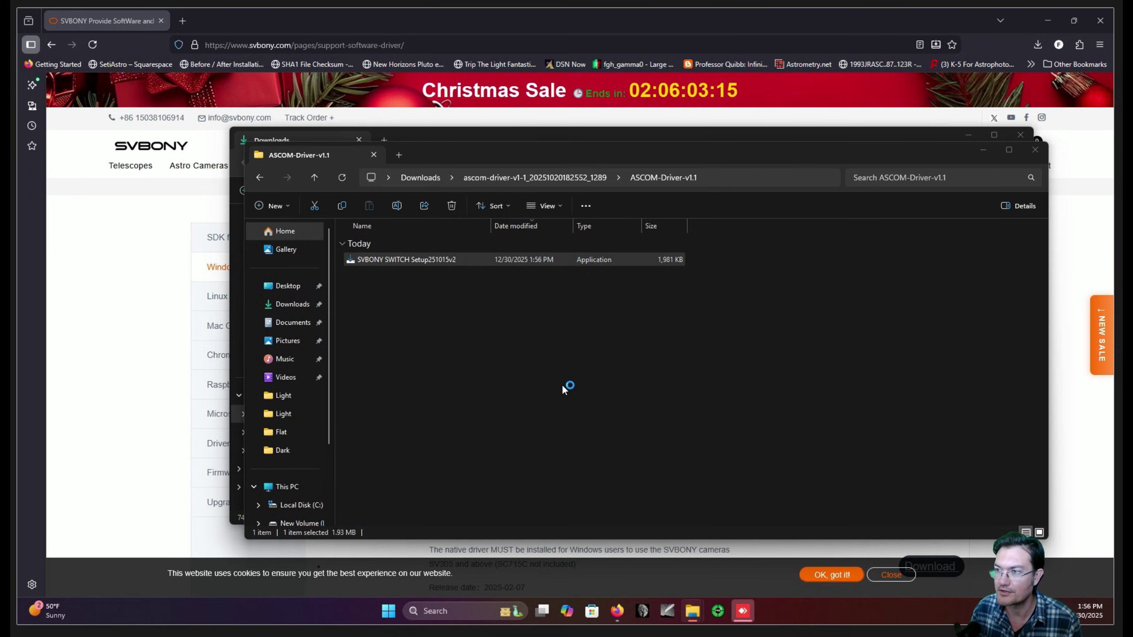
Step: Run the SVBONY SWITCH Setup251015v2 installer, allowing it past the Windows security warnings, and complete the driver installation
{"action": "left_click", "coordinate": [437, 223]}
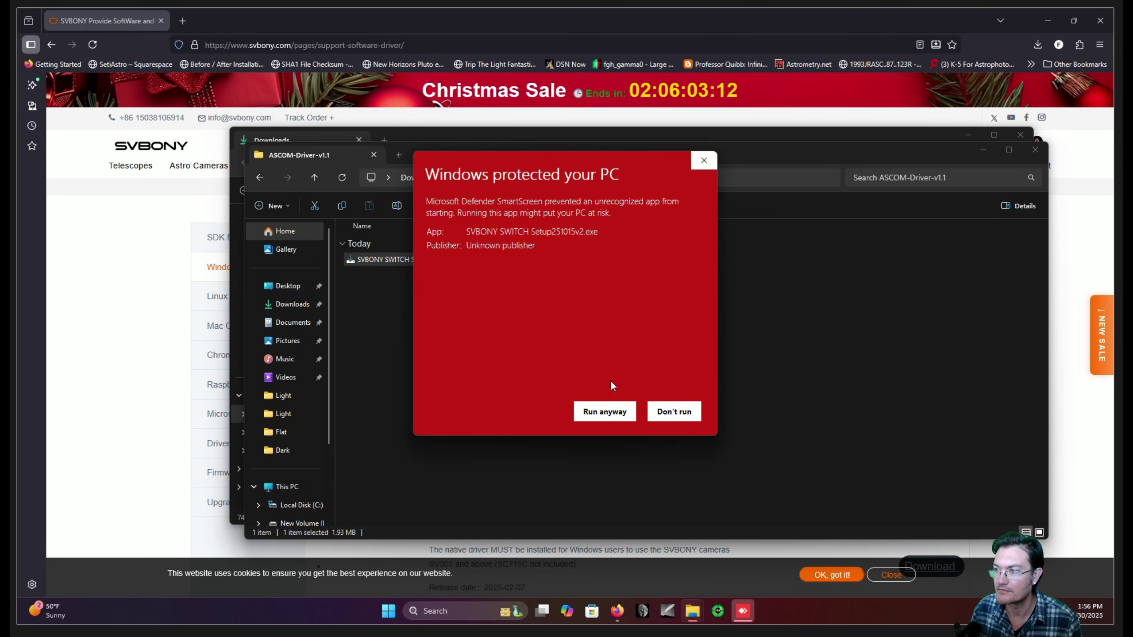
{"action": "left_click", "coordinate": [603, 411]}
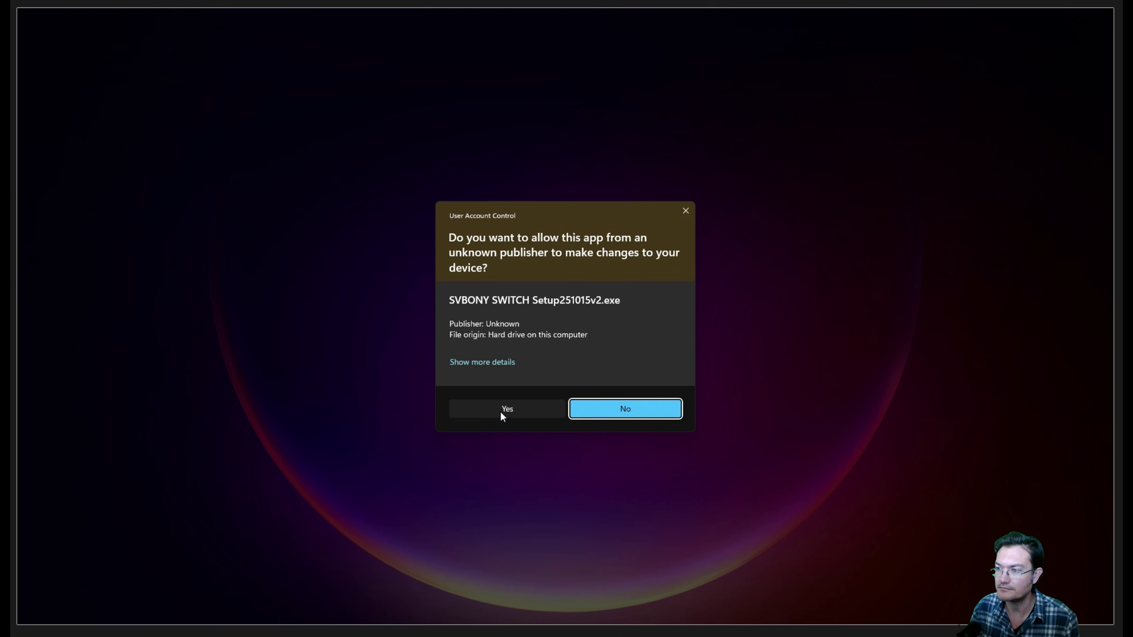
{"action": "left_click", "coordinate": [504, 409]}
{"action": "left_click", "coordinate": [446, 362]}
{"action": "left_click", "coordinate": [629, 400]}
{"action": "left_click", "coordinate": [630, 400]}
{"action": "left_click", "coordinate": [631, 400]}
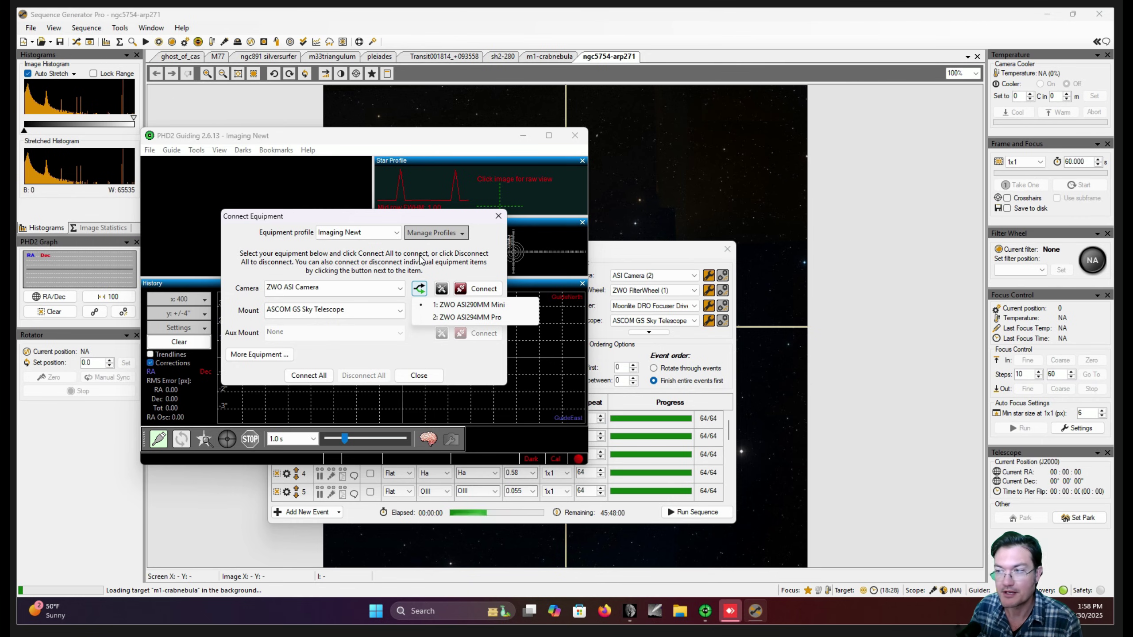
Step: Close the guide camera list, connect all equipment of the Imaging Newt profile in PHD2, and minimize the guiding window
{"action": "left_click", "coordinate": [421, 259]}
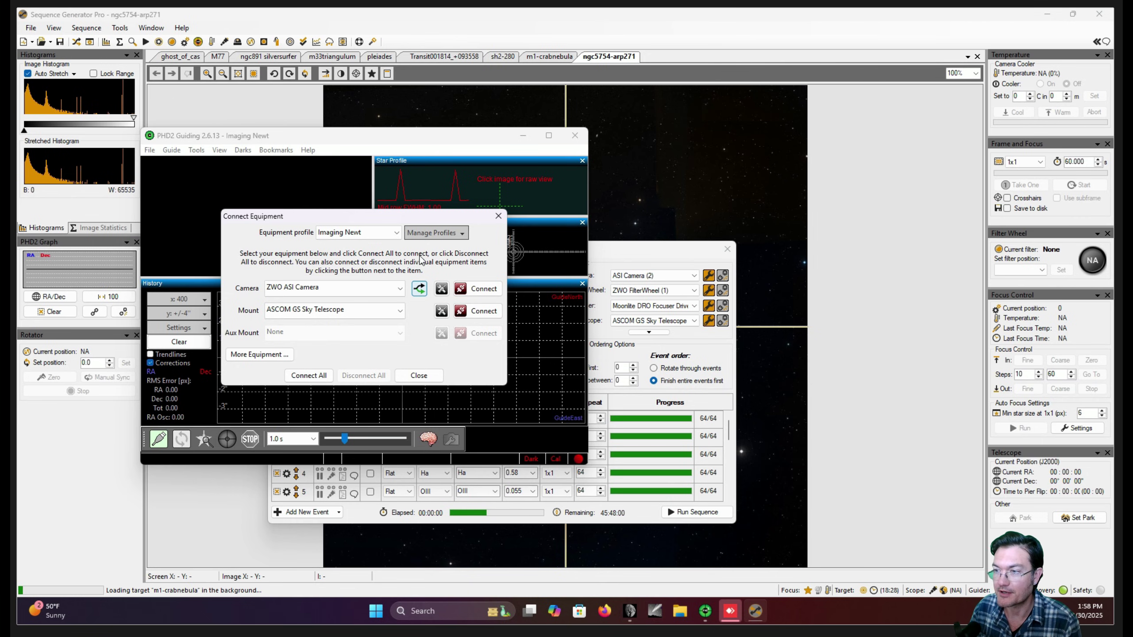
{"action": "left_click", "coordinate": [306, 378]}
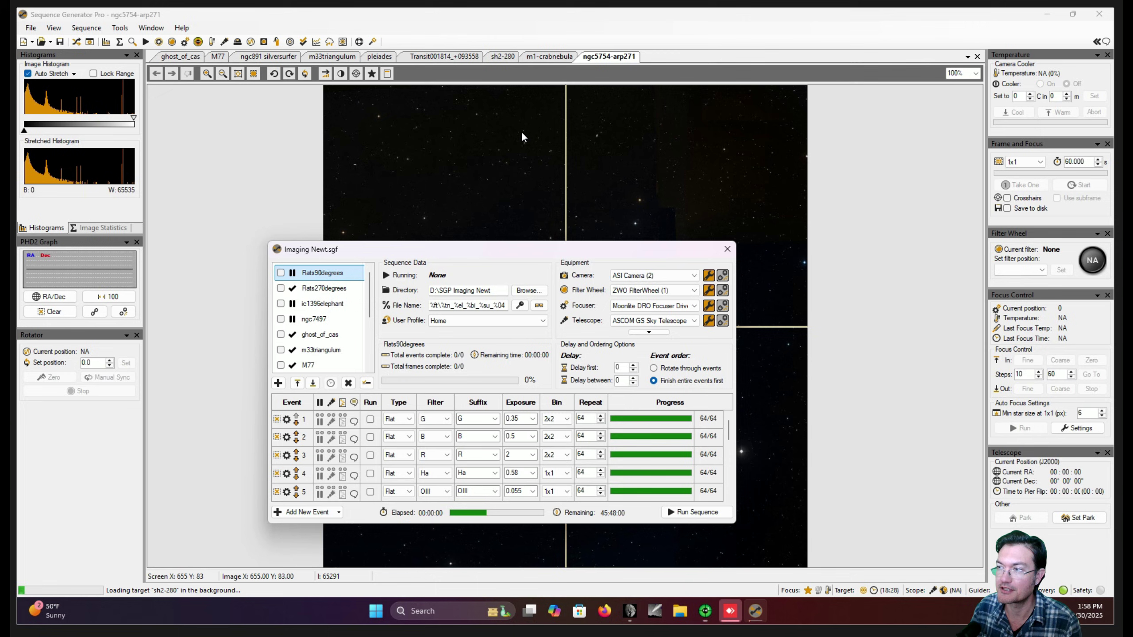
{"action": "left_click", "coordinate": [523, 135]}
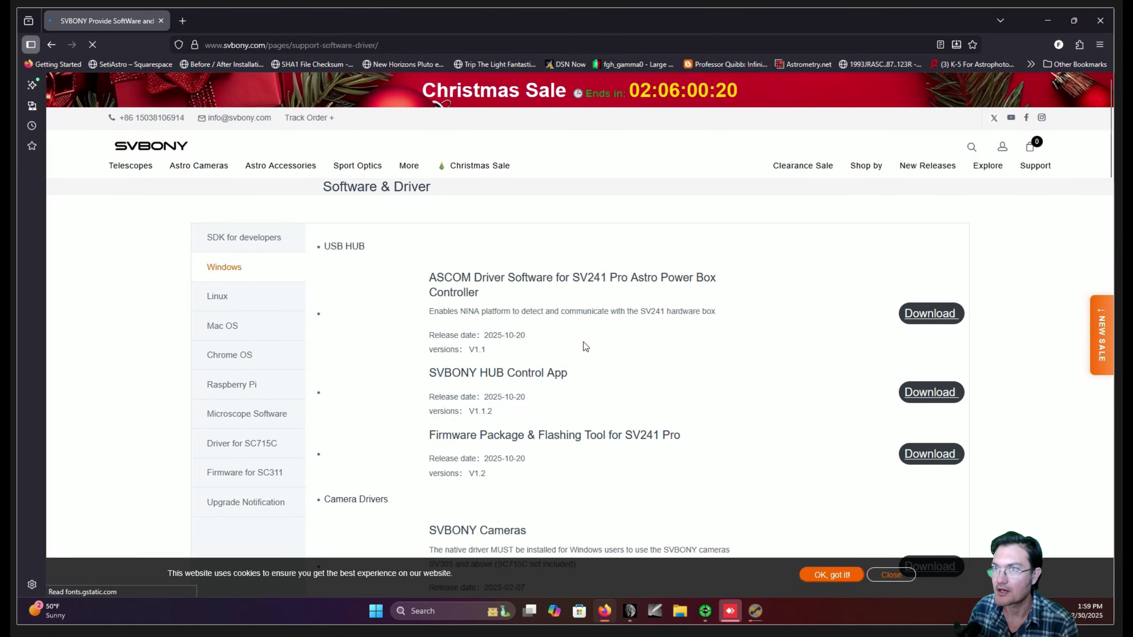
Step: Download the SVBONY HUB Control App for Windows and open its extracted program folder, new-svbonyhubControl 1.5-eng
{"action": "left_click", "coordinate": [919, 395]}
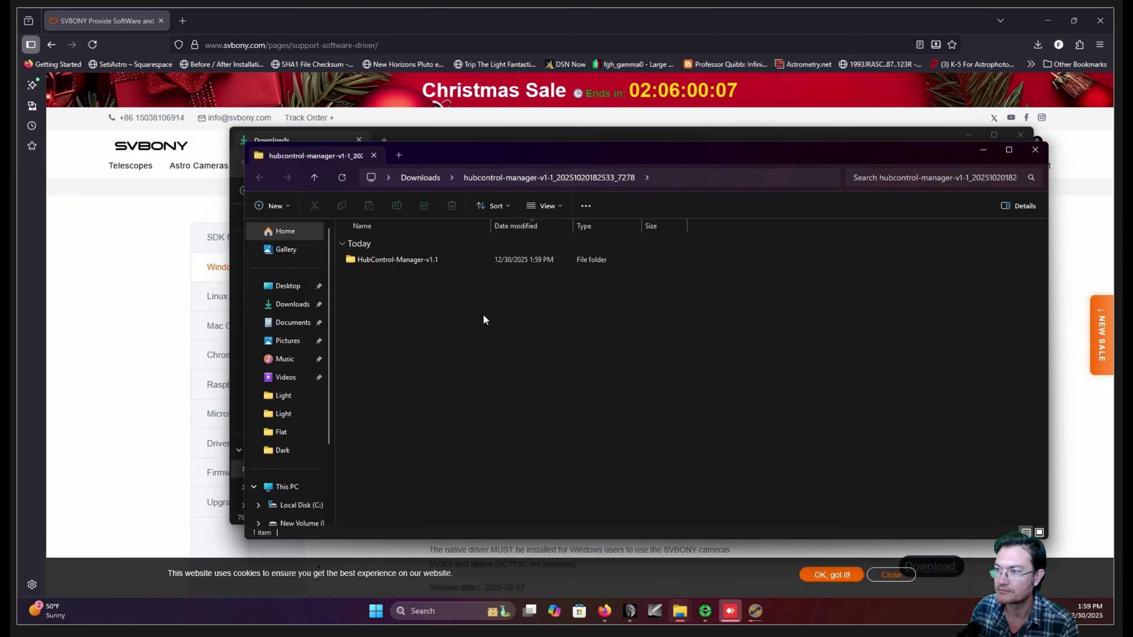
{"action": "double_click", "coordinate": [397, 259]}
{"action": "double_click", "coordinate": [397, 259]}
Step: Launch SerialControlApp, allowing it past the Windows security warnings, and agree to download the required .NET framework
{"action": "double_click", "coordinate": [383, 292]}
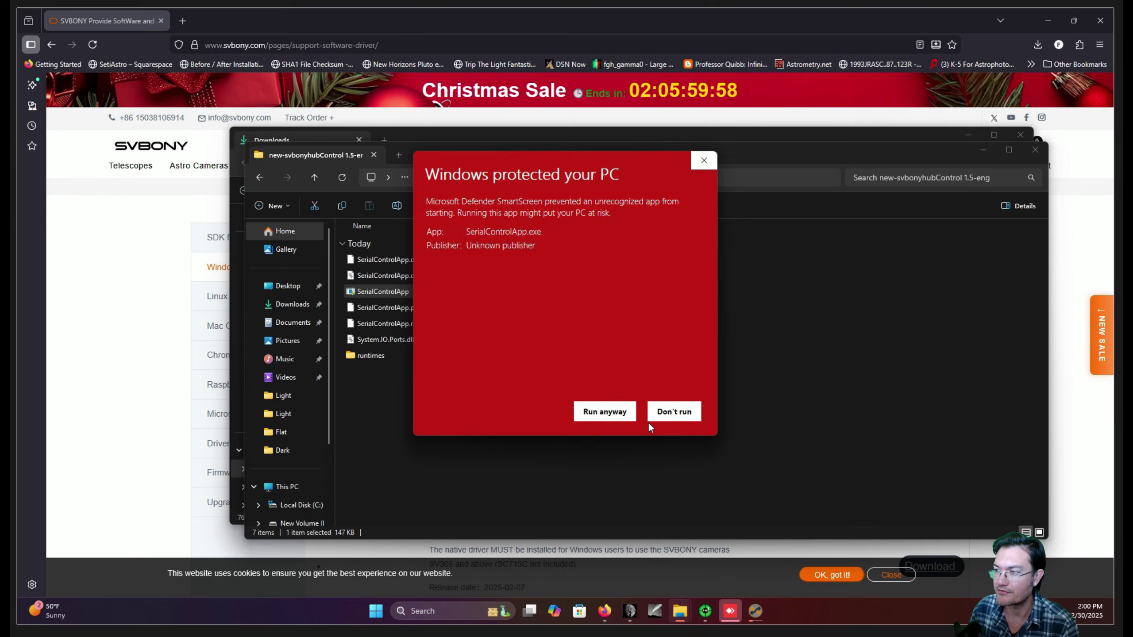
{"action": "left_click", "coordinate": [604, 411]}
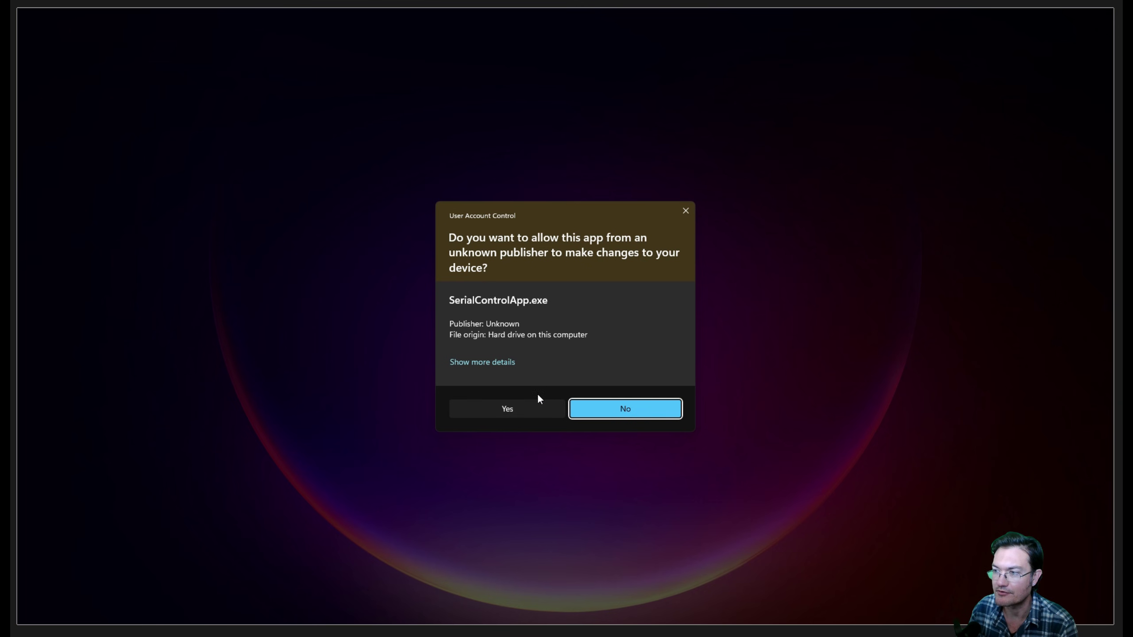
{"action": "left_click", "coordinate": [531, 411]}
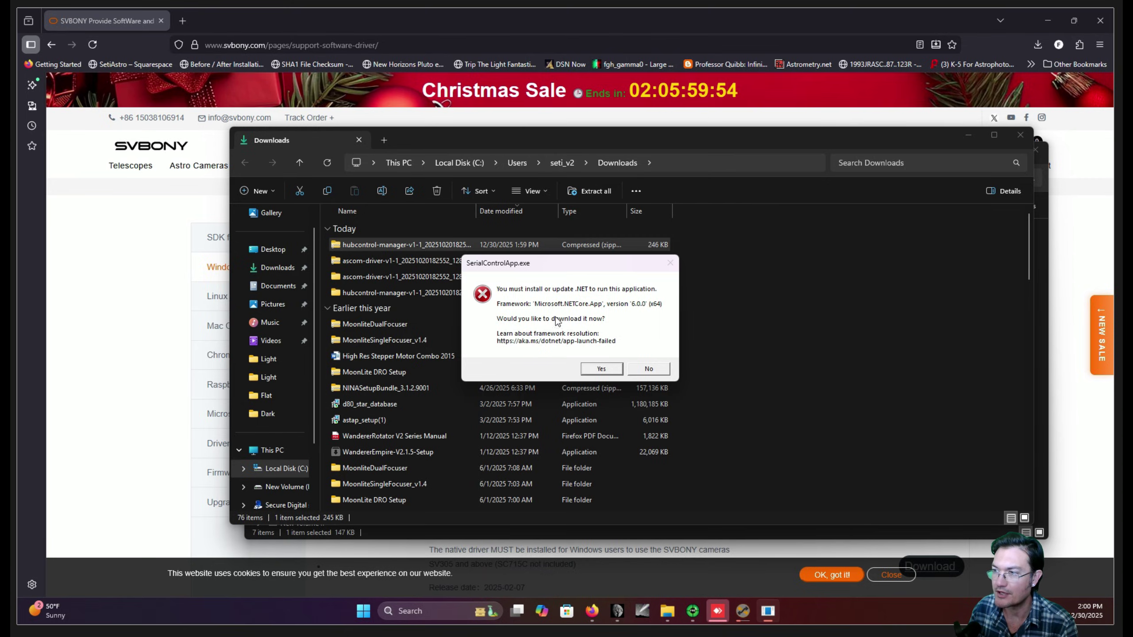
{"action": "left_click", "coordinate": [608, 370]}
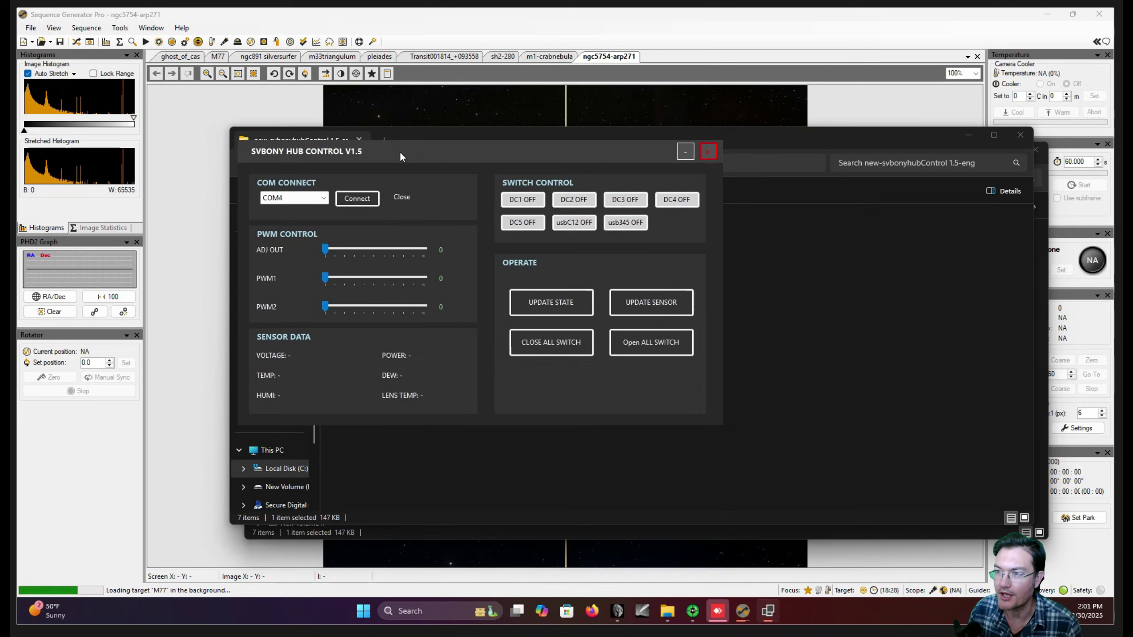
Step: Connect the SVBONY hub control app to the power box on COM11 and move its window aside
{"action": "left_click_drag", "start_coordinate": [398, 165], "coordinate": [425, 164]}
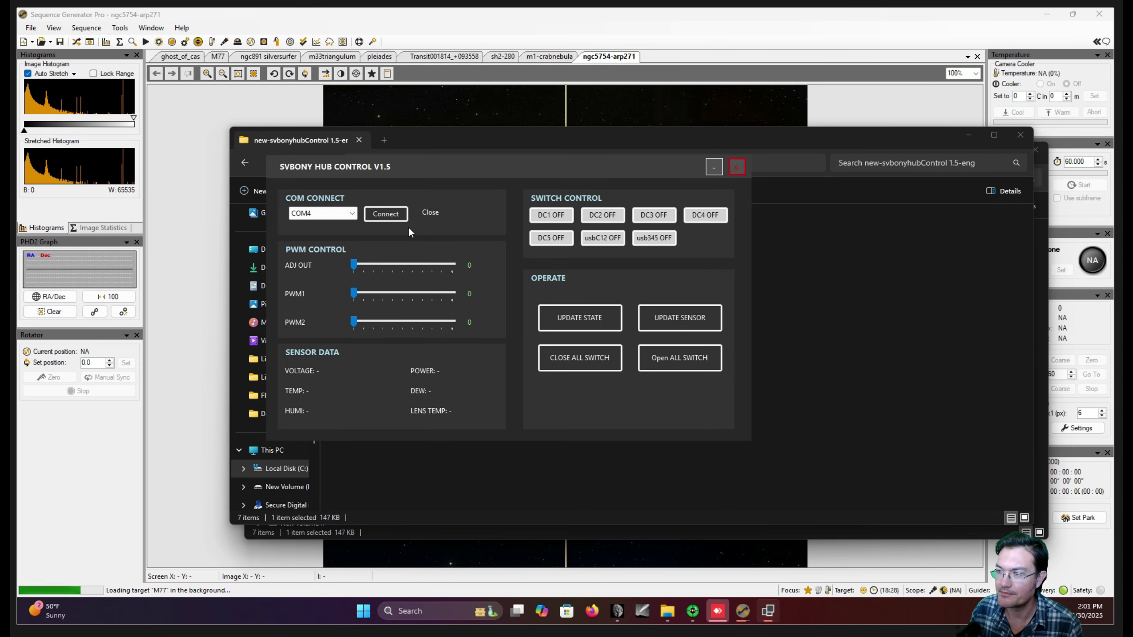
{"action": "left_click", "coordinate": [383, 215]}
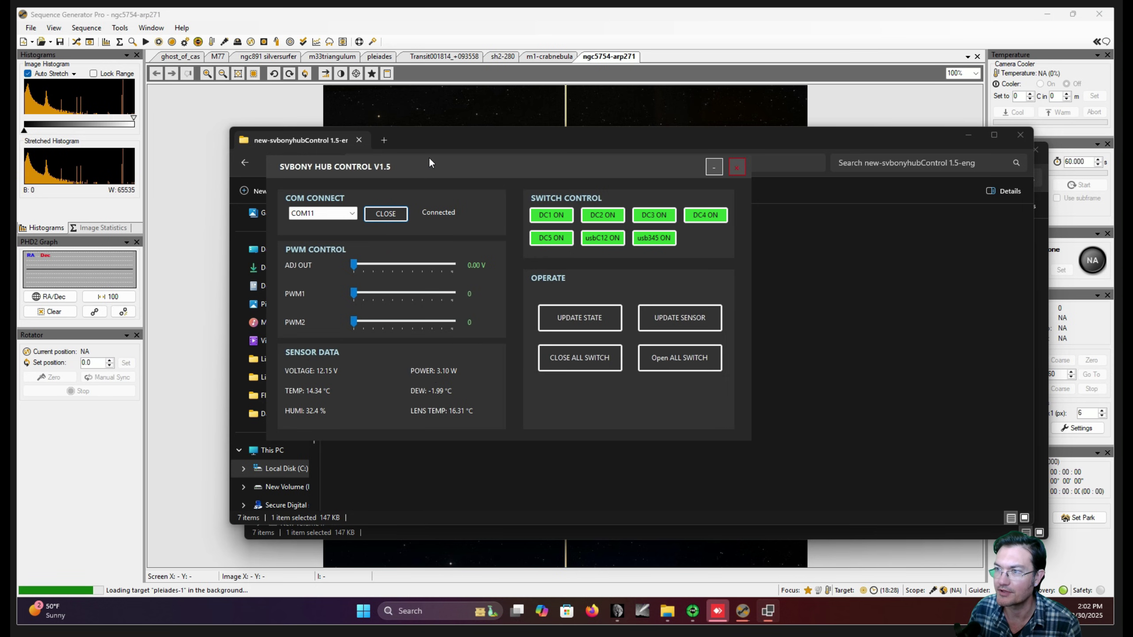
{"action": "left_click_drag", "start_coordinate": [482, 165], "coordinate": [347, 216]}
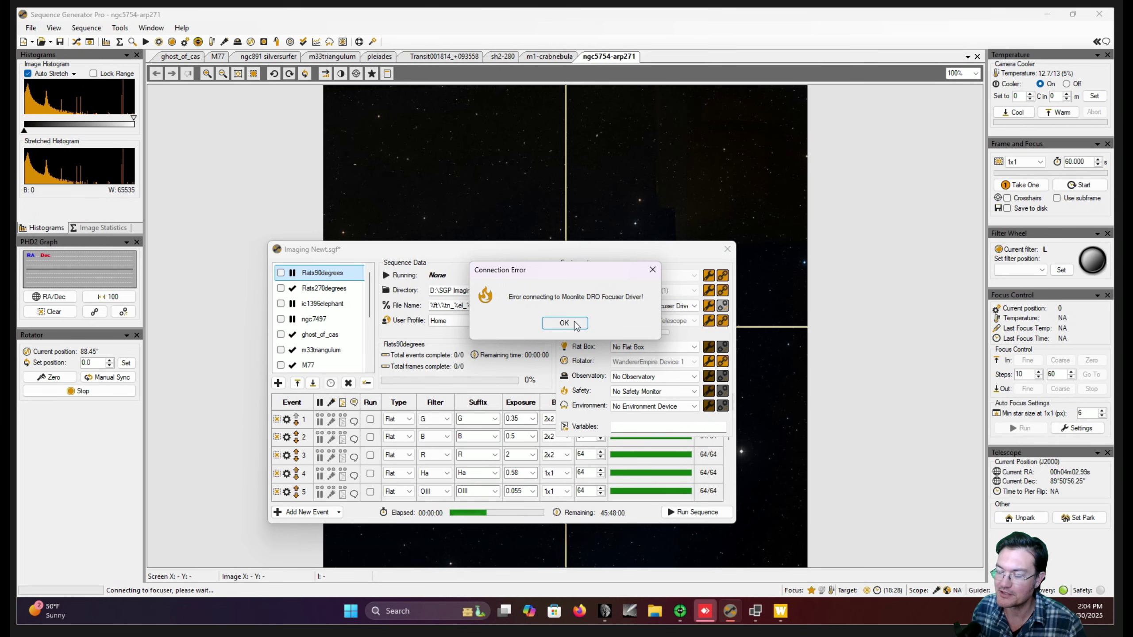
Step: Dismiss the focuser connection error, and bring the hub control window to the front over the sequence window
{"action": "left_click", "coordinate": [573, 326]}
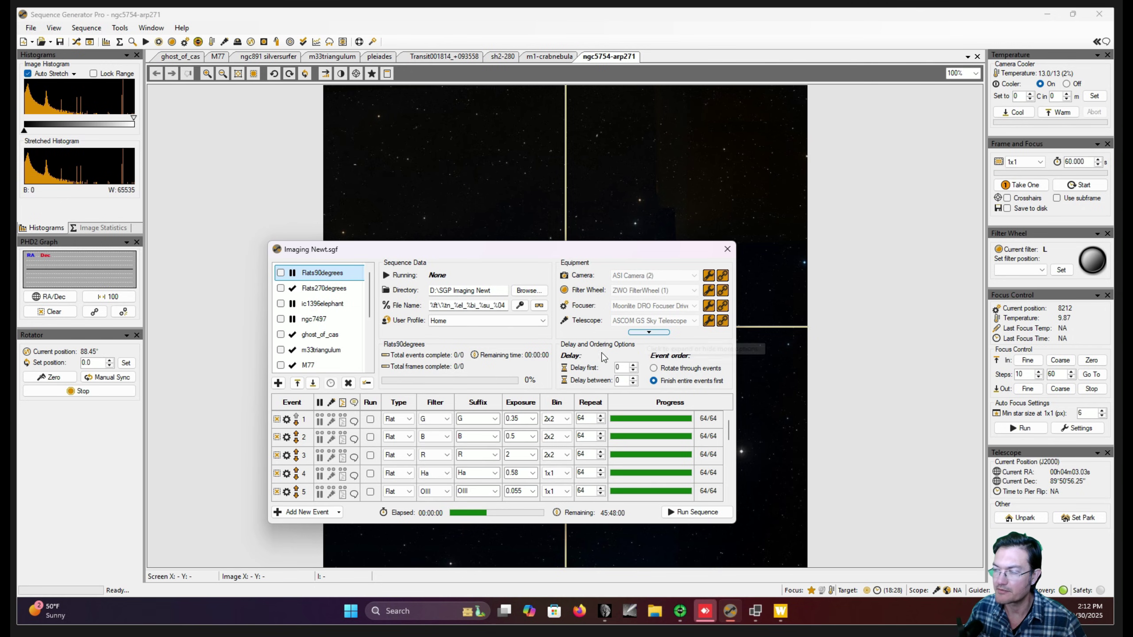
{"action": "left_click", "coordinate": [754, 612]}
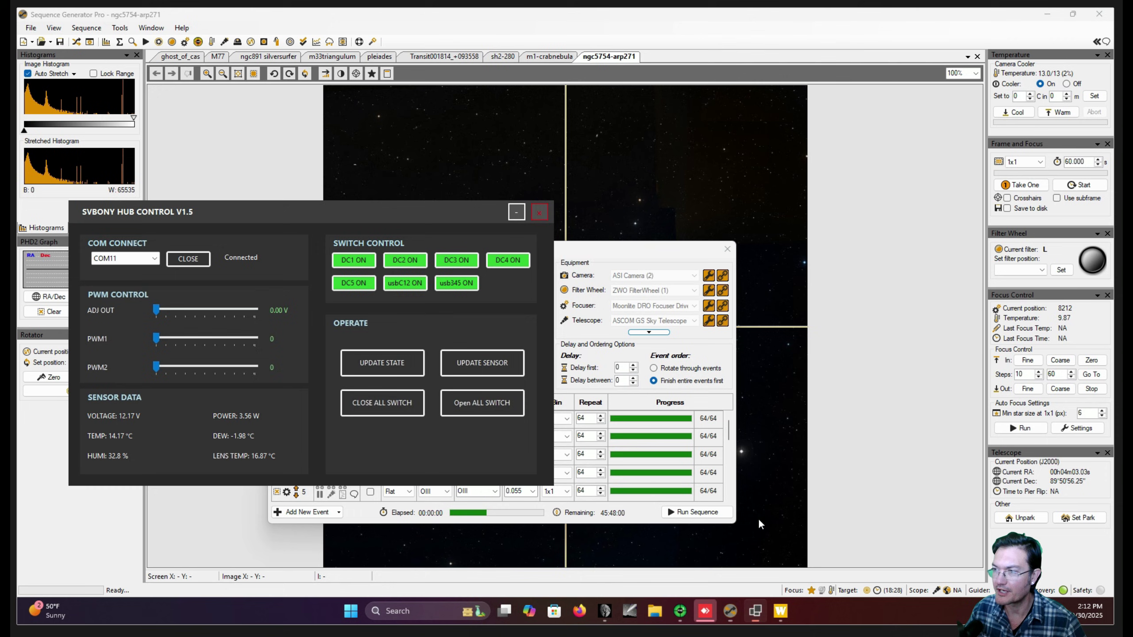
{"action": "left_click_drag", "start_coordinate": [366, 216], "coordinate": [423, 146]}
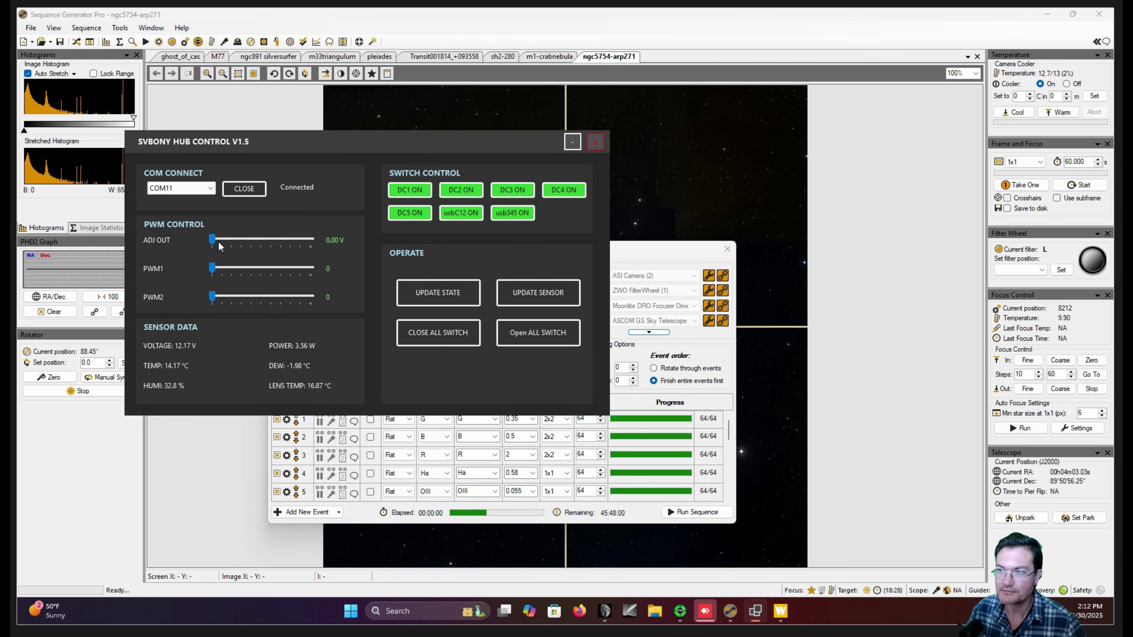
Step: Try the adjustable output at 6.71 V and PWM2 at 108, and raise both PWM outputs to 253
{"action": "left_click_drag", "start_coordinate": [218, 240], "coordinate": [256, 240]}
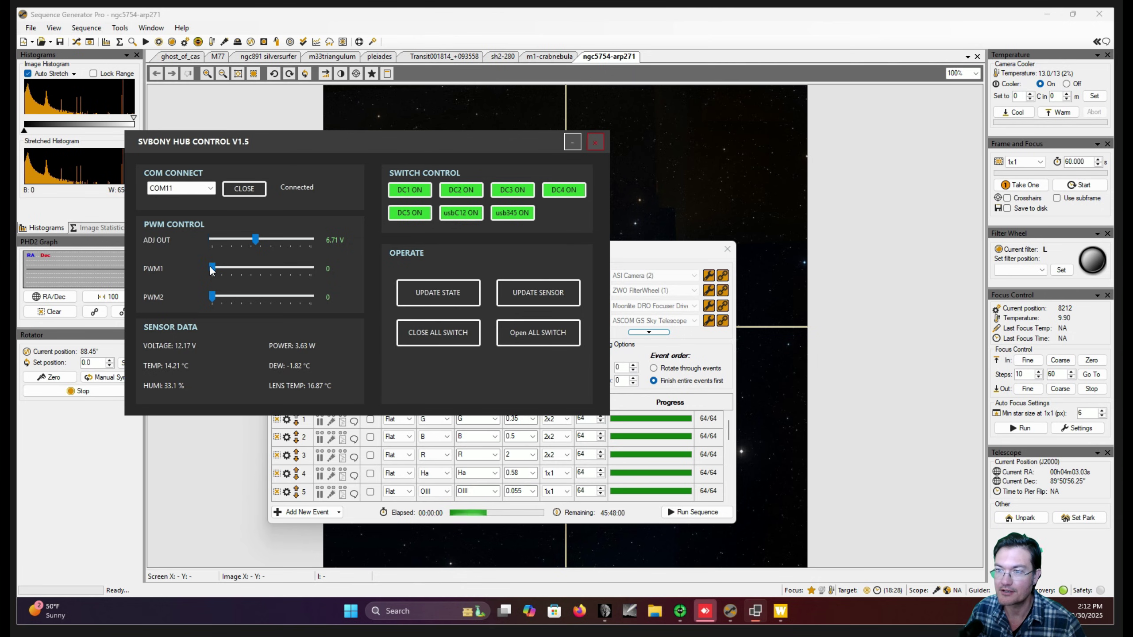
{"action": "left_click_drag", "start_coordinate": [216, 269], "coordinate": [255, 297]}
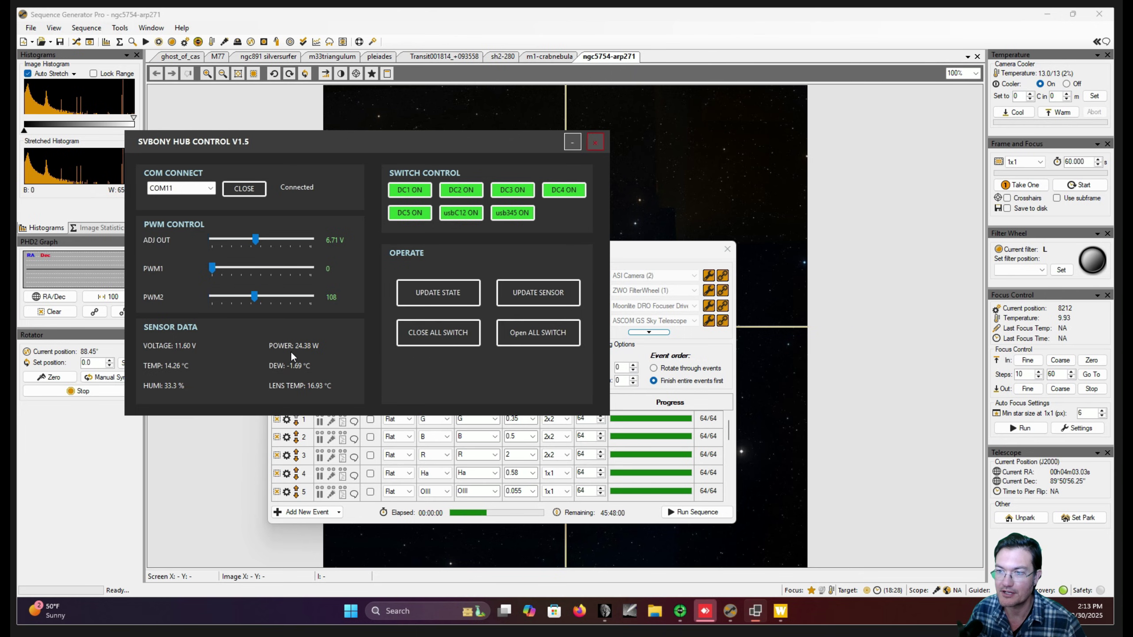
{"action": "scroll", "coordinate": [251, 286], "scroll_direction": "up", "scroll_amount": 5}
{"action": "left_click_drag", "start_coordinate": [256, 240], "coordinate": [310, 271]}
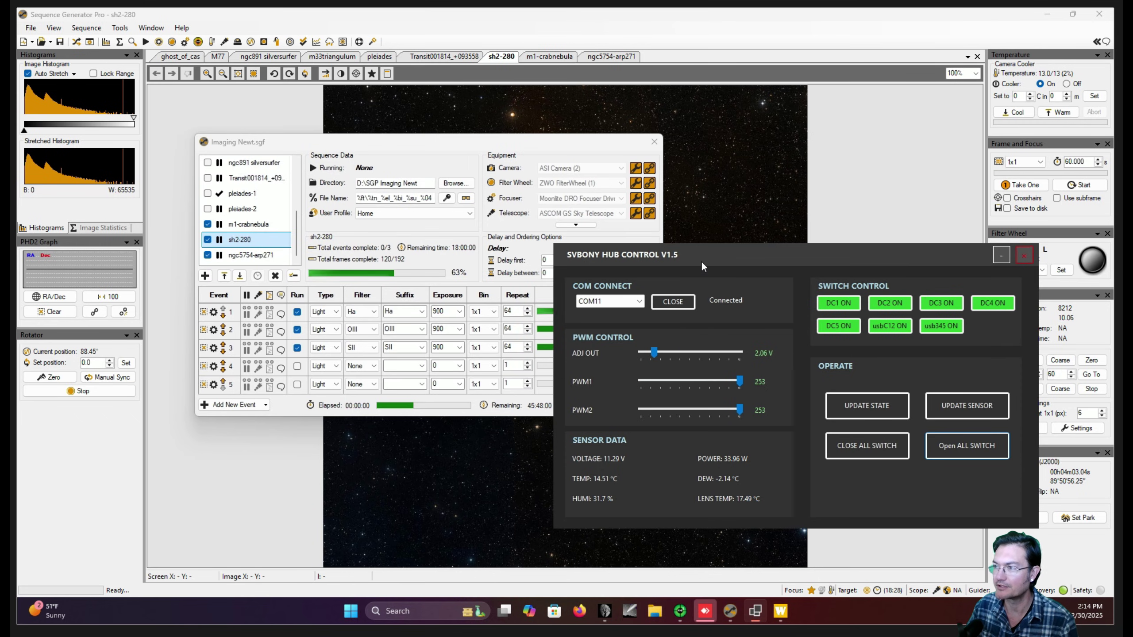
Step: Reposition the hub control window over the sequence window and minimize it
{"action": "left_click_drag", "start_coordinate": [700, 257], "coordinate": [728, 248]}
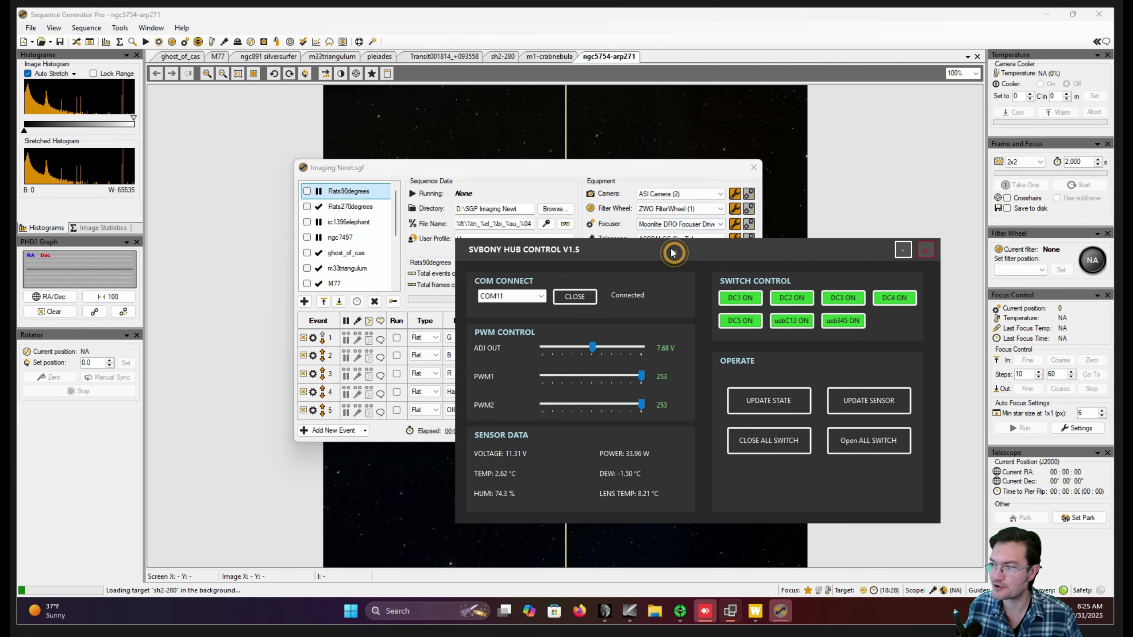
{"action": "left_click_drag", "start_coordinate": [674, 248], "coordinate": [616, 242]}
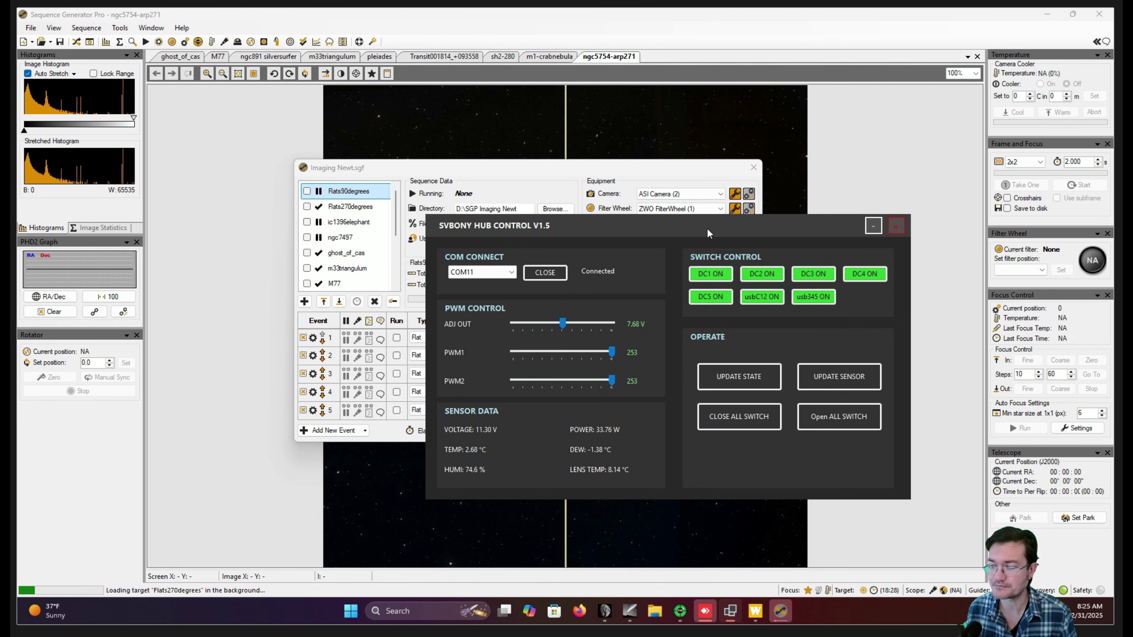
{"action": "left_click", "coordinate": [873, 225]}
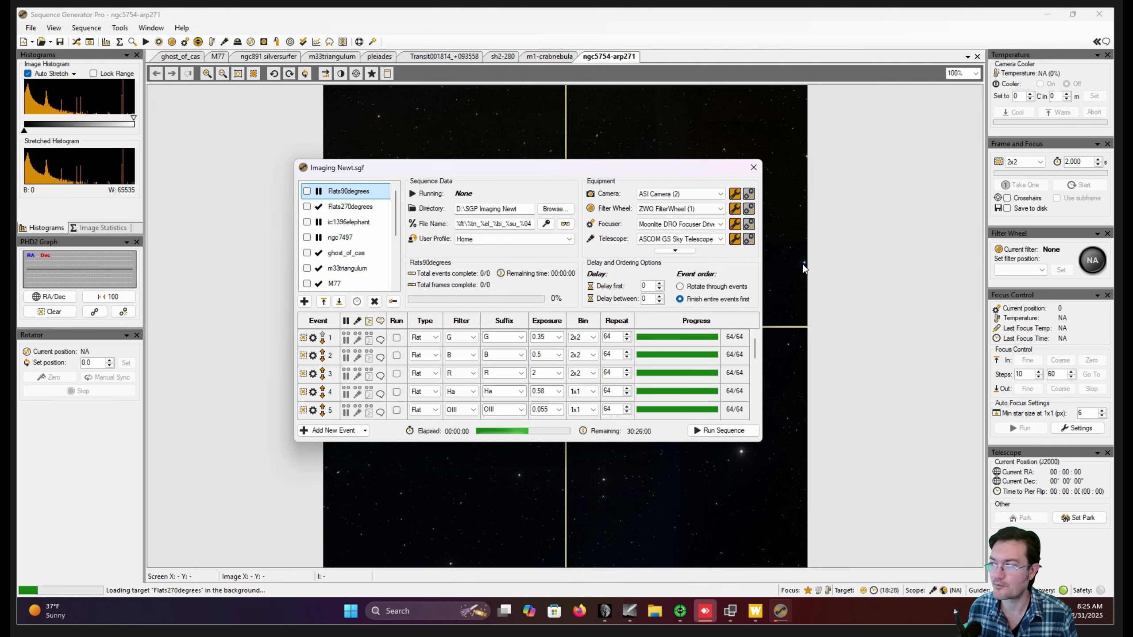
Step: Minimize Sequence Generator Pro to reveal the desktop and select the N.I.N.A. shortcut
{"action": "left_click", "coordinate": [89, 42]}
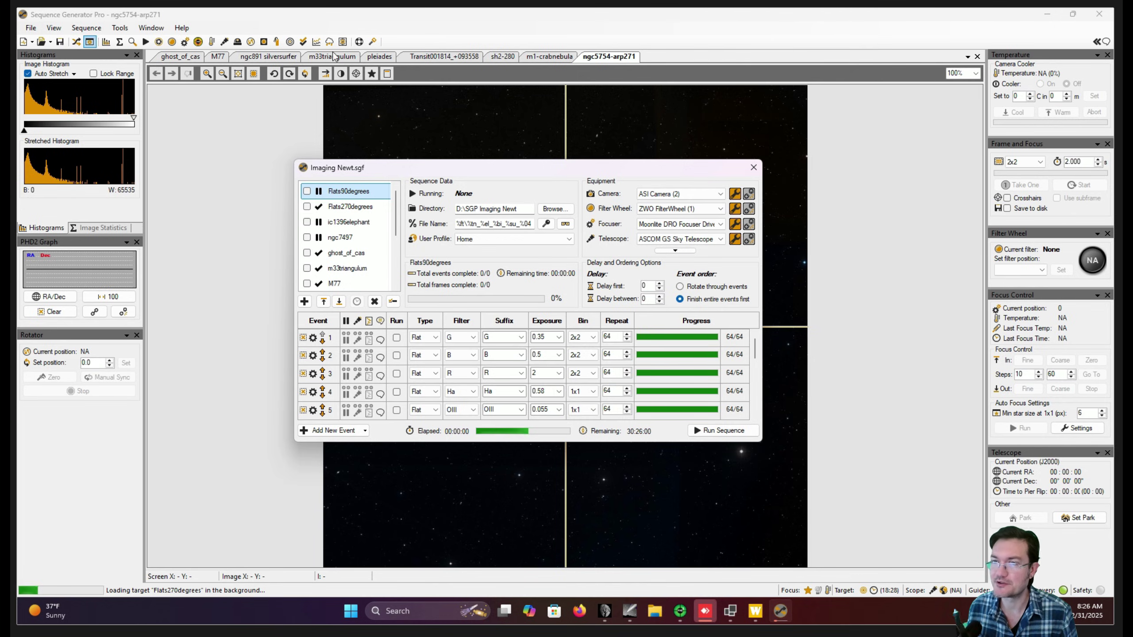
{"action": "left_click", "coordinate": [1047, 17]}
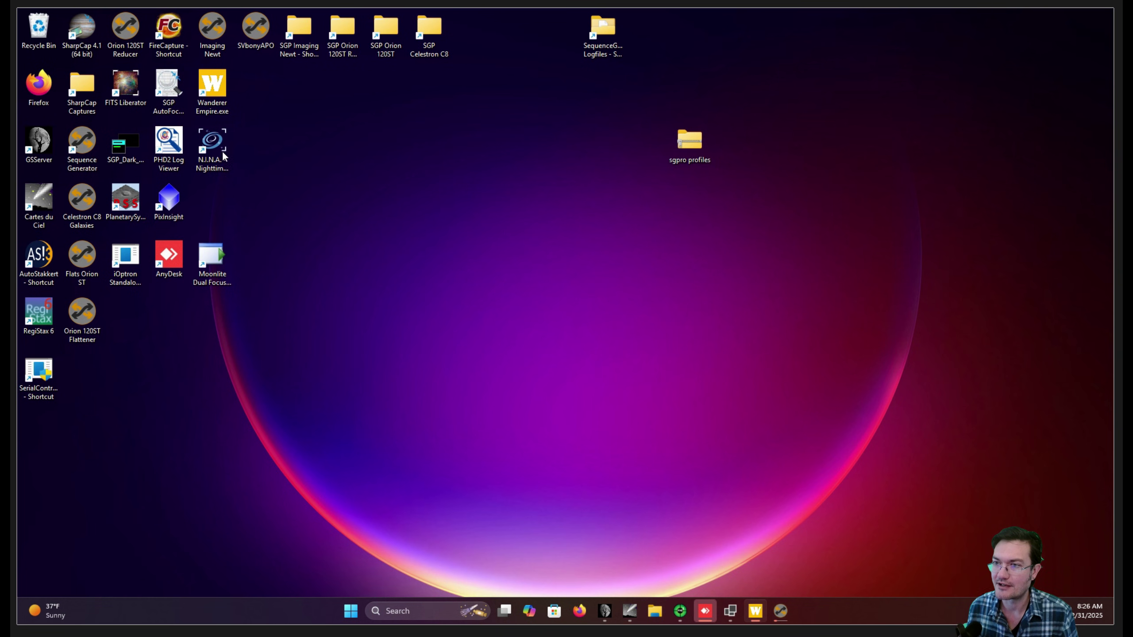
{"action": "left_click", "coordinate": [222, 153]}
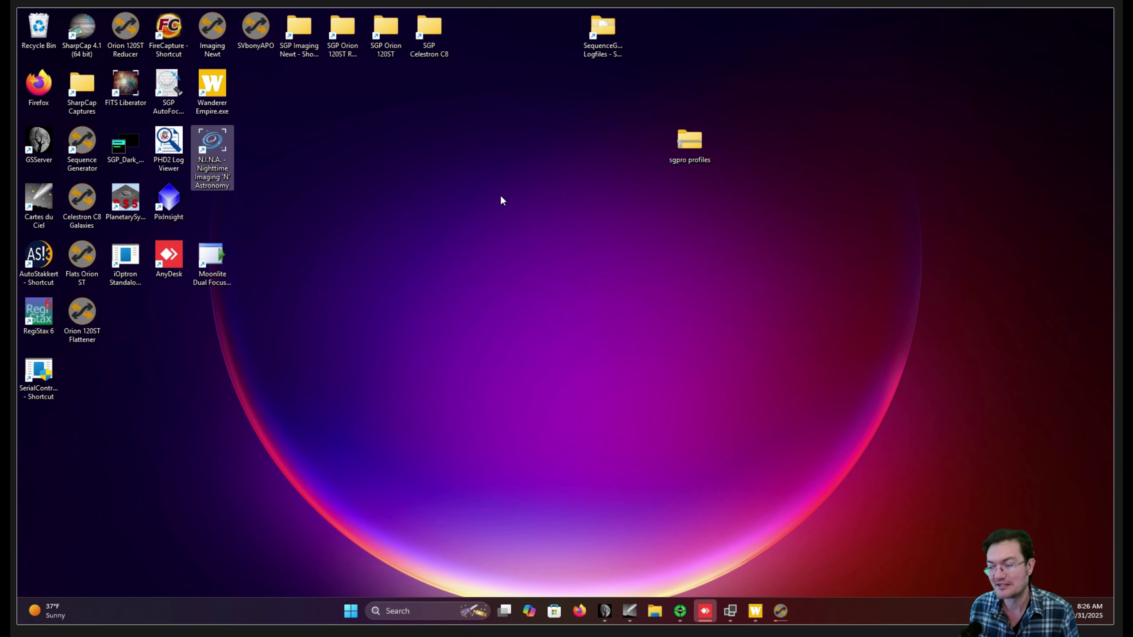